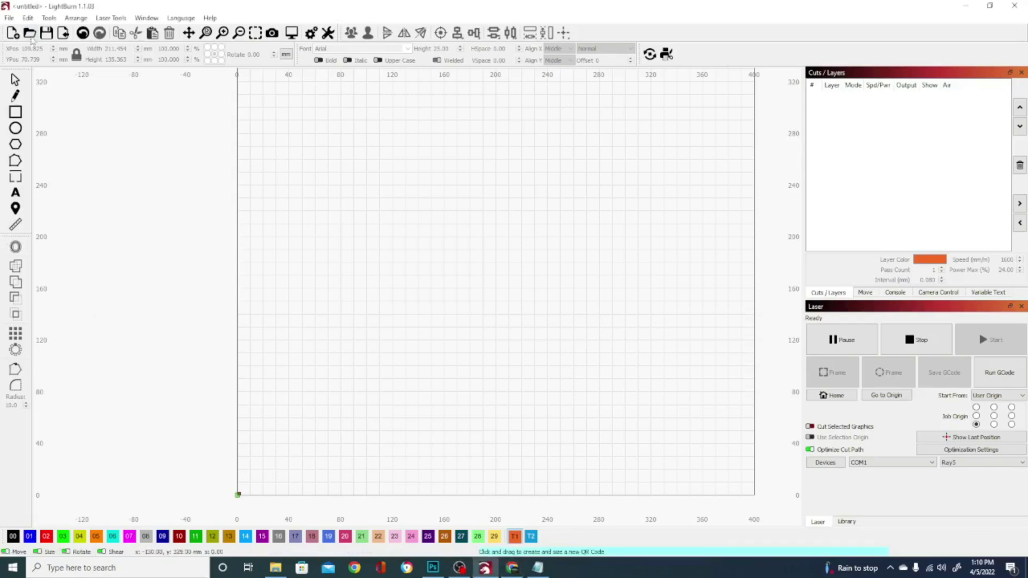
Open the Tools menu in the blank LightBurn project.
{"action": "left_click", "coordinate": [50, 18]}
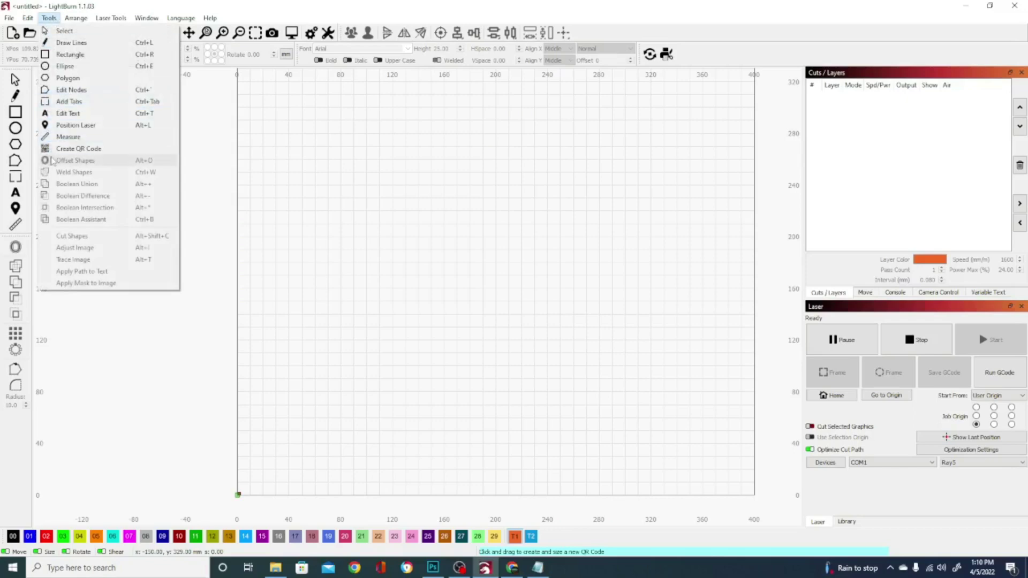
Draw a square QR code near the canvas origin using Create QR Code.
{"action": "left_click", "coordinate": [90, 150]}
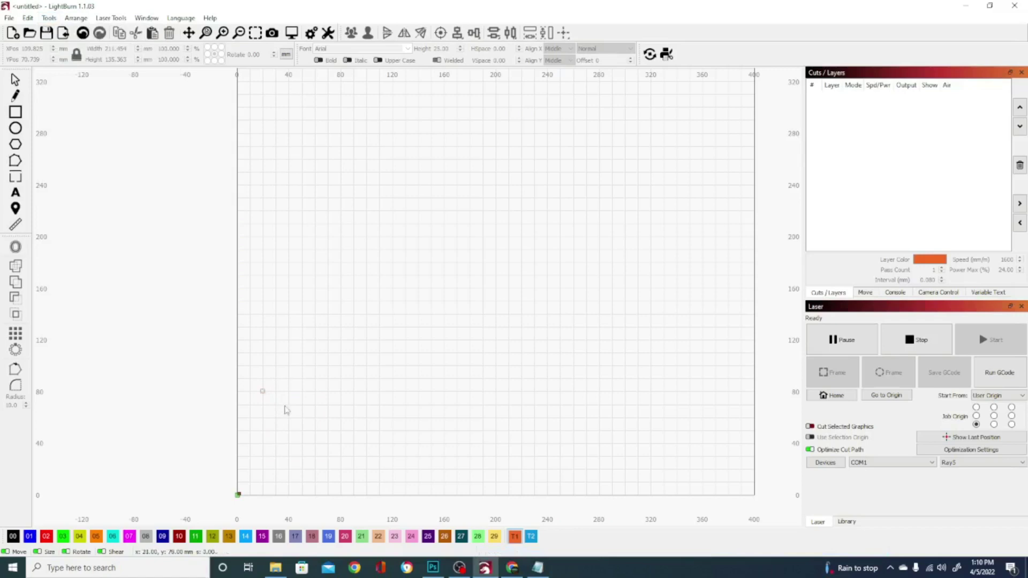
{"action": "left_click_drag", "start_coordinate": [262, 392], "coordinate": [357, 461]}
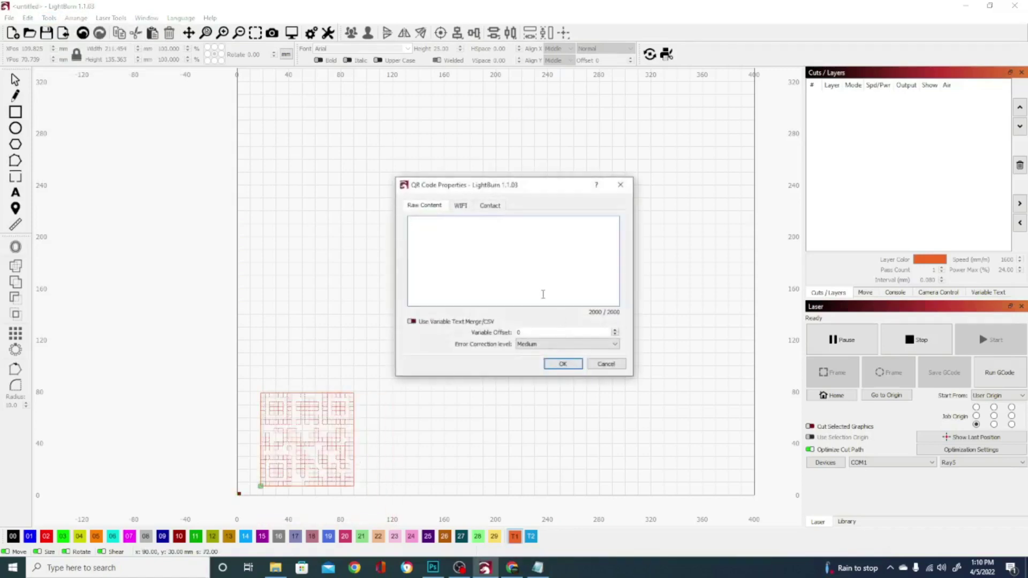
{"action": "key", "text": "alt+Tab"}
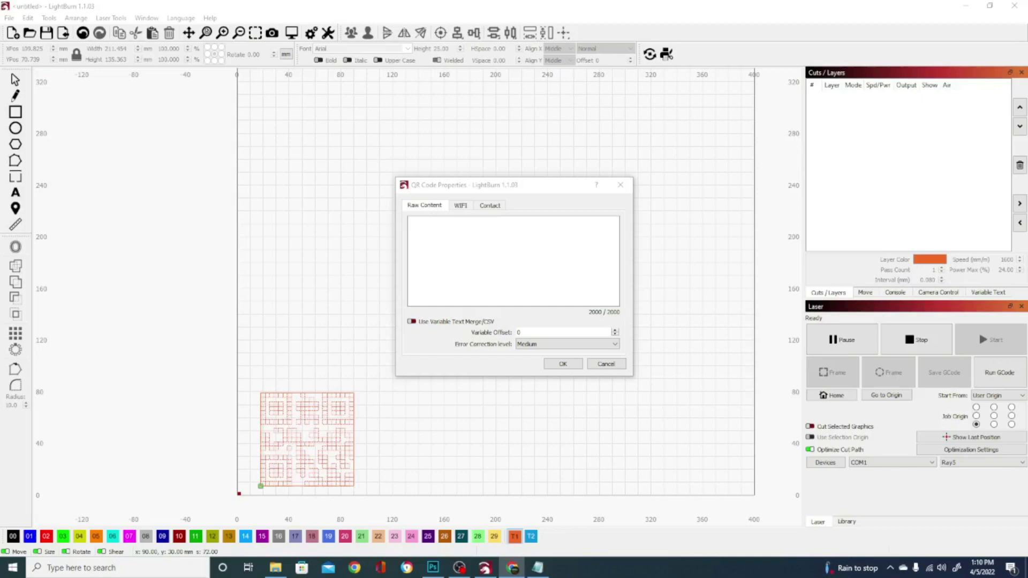
{"action": "left_click", "coordinate": [464, 207]}
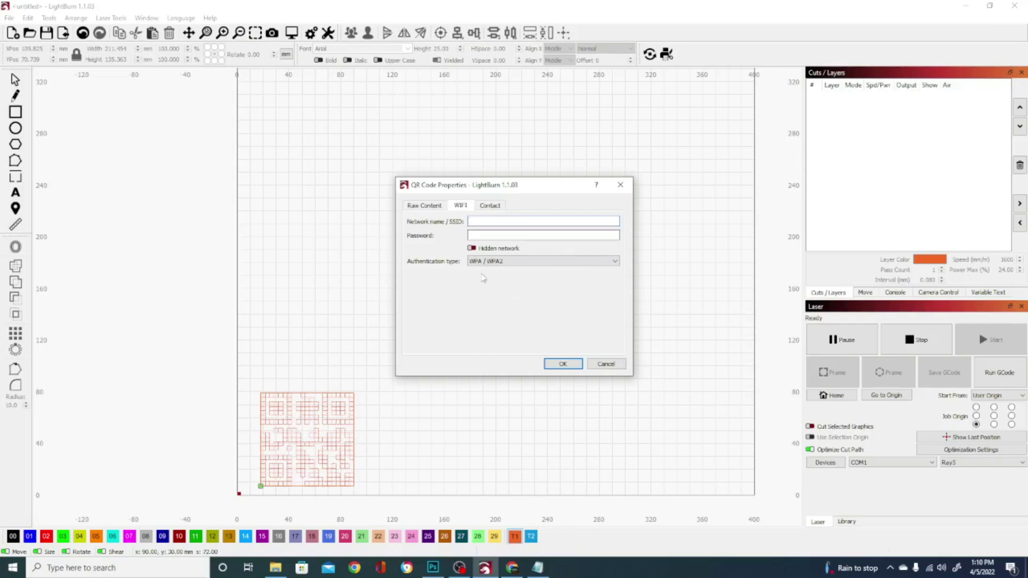
{"action": "left_click", "coordinate": [490, 208]}
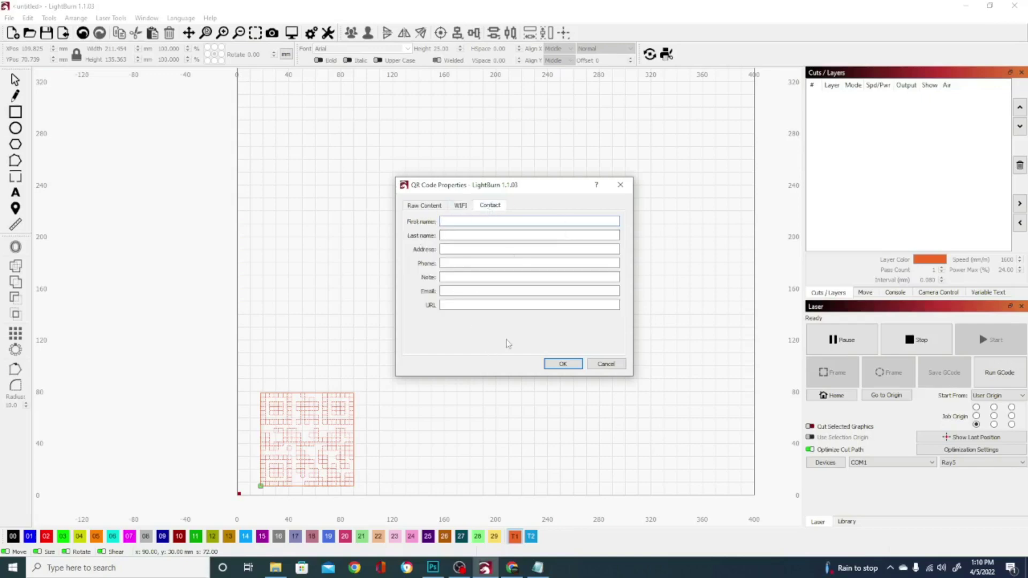
{"action": "left_click", "coordinate": [461, 208]}
{"action": "left_click", "coordinate": [489, 208]}
{"action": "left_click", "coordinate": [460, 208]}
{"action": "left_click", "coordinate": [490, 208]}
{"action": "left_click", "coordinate": [454, 210]}
{"action": "left_click", "coordinate": [493, 209]}
{"action": "left_click", "coordinate": [423, 206]}
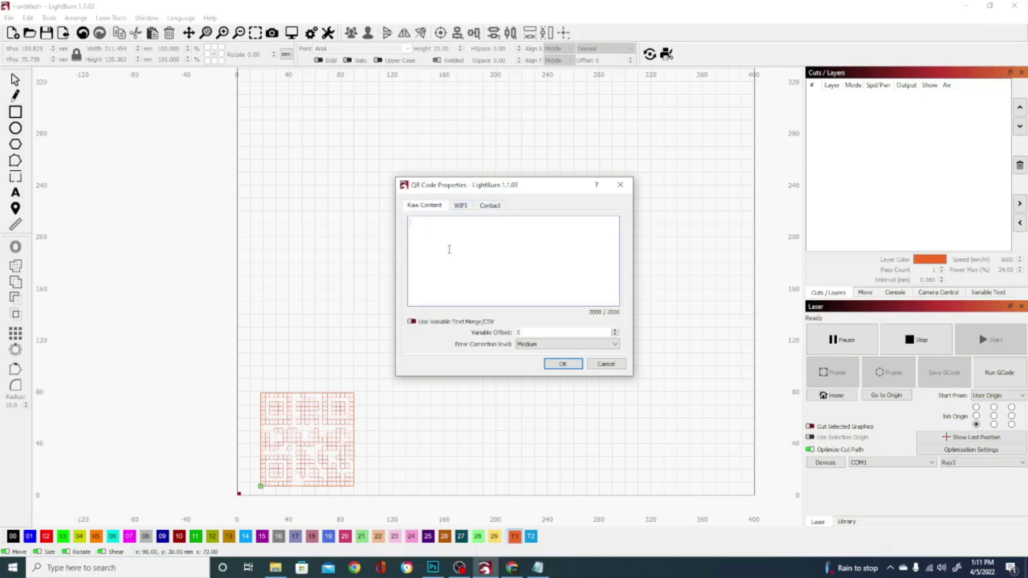
{"action": "type", "text": "Technivorous"}
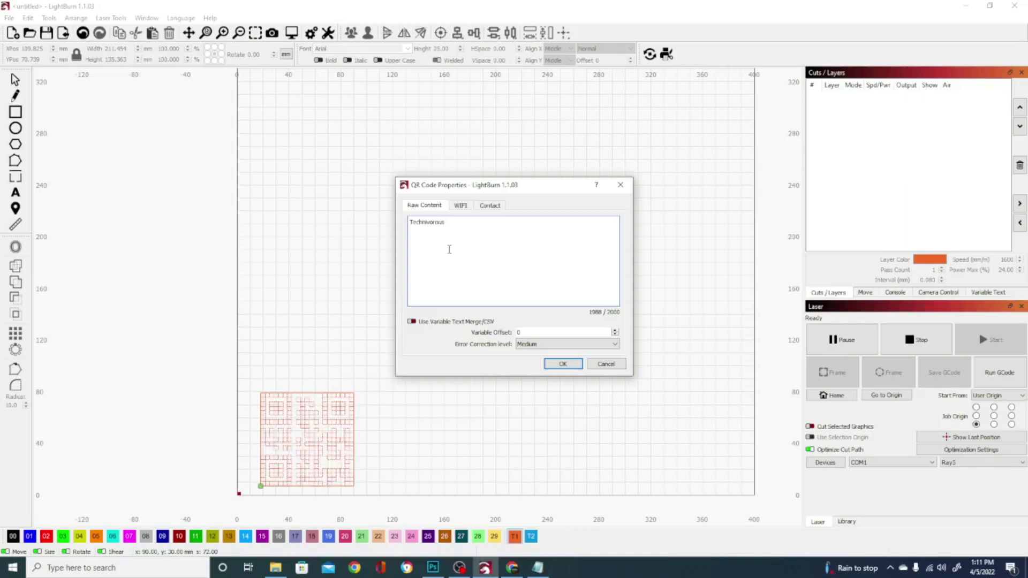
{"action": "type", "text": "Tech"}
{"action": "key", "text": "BackSpace"}
{"action": "key", "text": "BackSpace"}
{"action": "key", "text": "BackSpace"}
{"action": "key", "text": "BackSpace"}
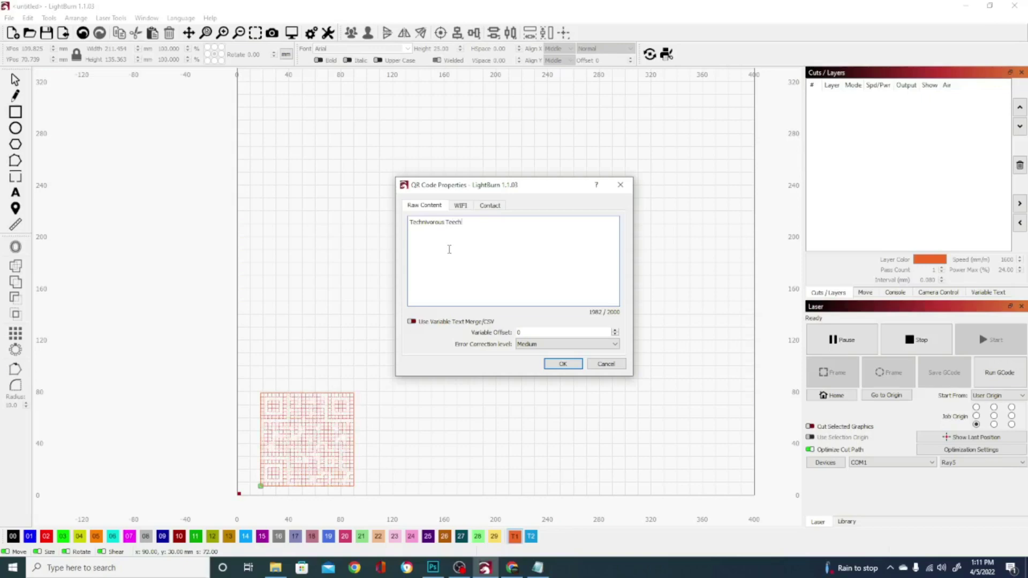
{"action": "type", "text": "ch Review"}
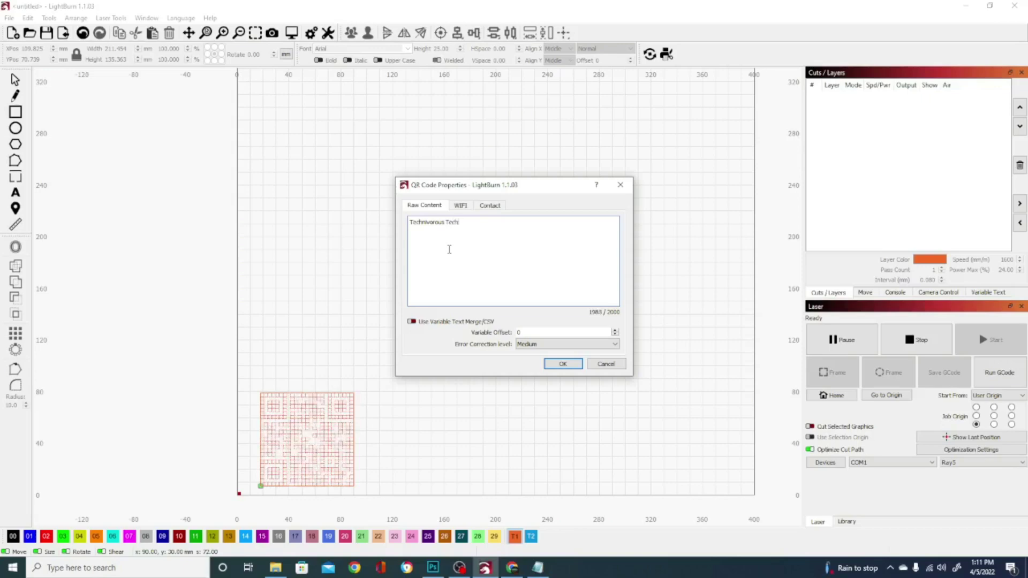
{"action": "type", "text": "s"}
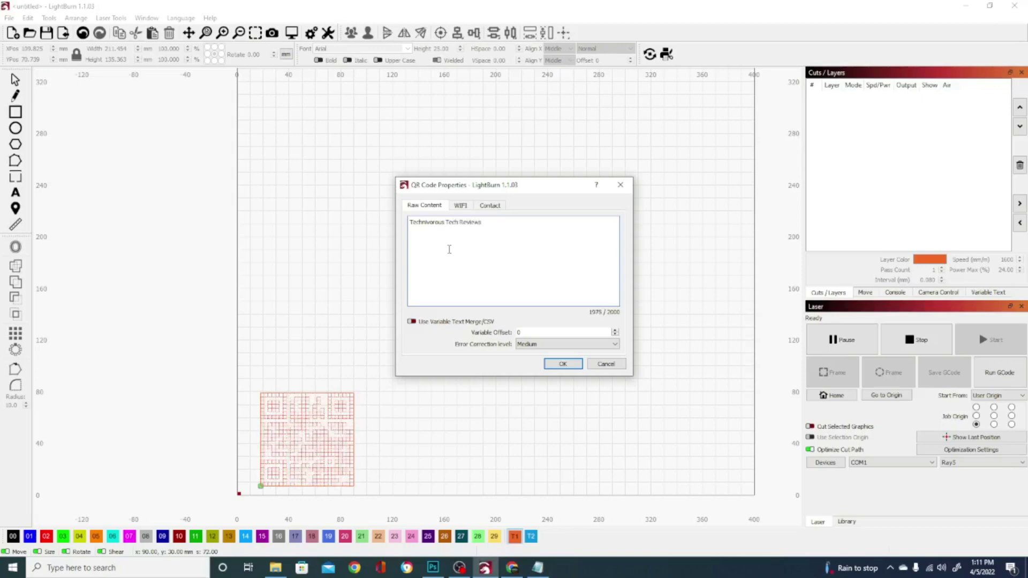
{"action": "type", "text": " w"}
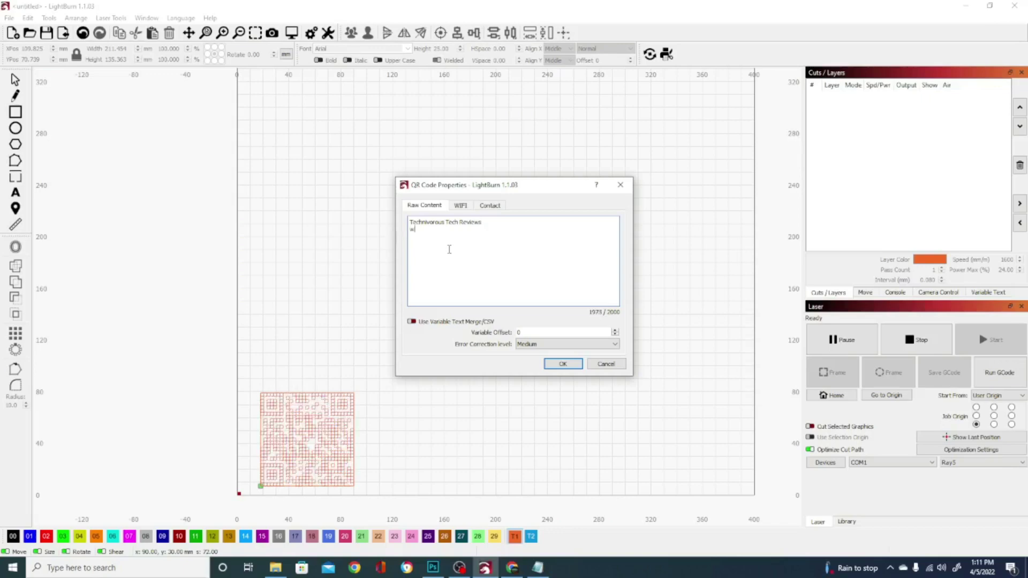
{"action": "type", "text": "ww.yo"}
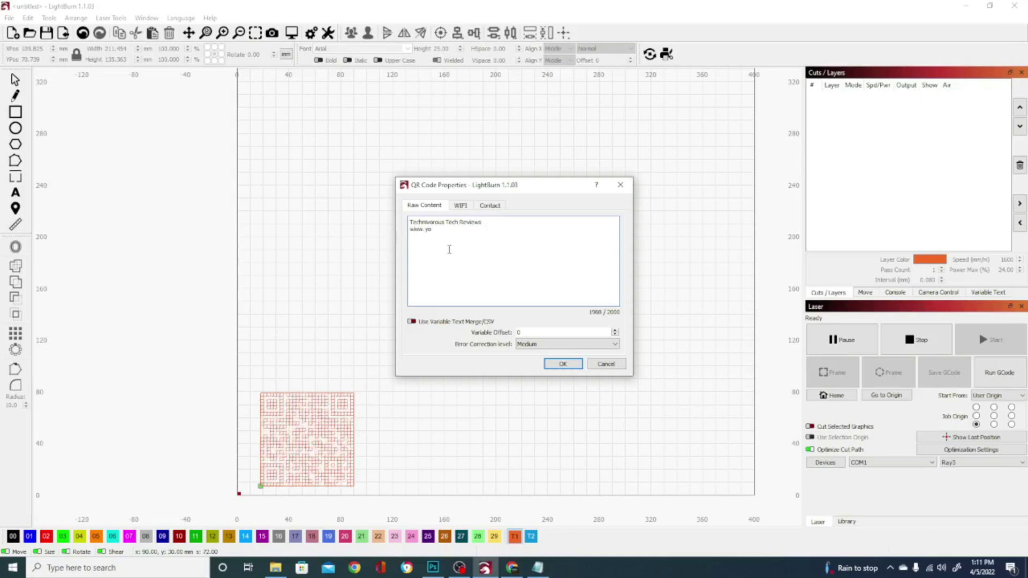
{"action": "type", "text": "utube.com/"}
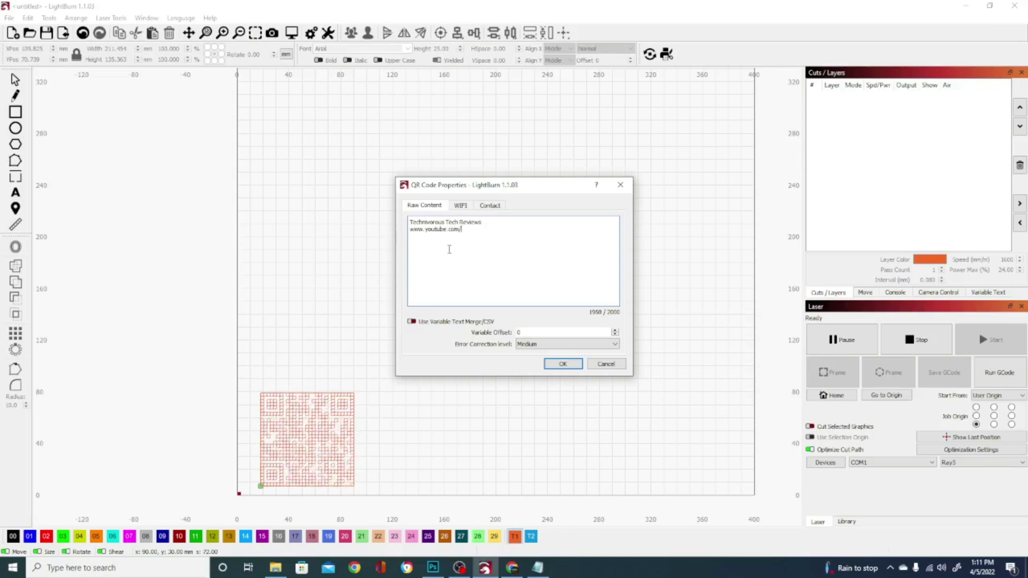
{"action": "type", "text": "technivoro"}
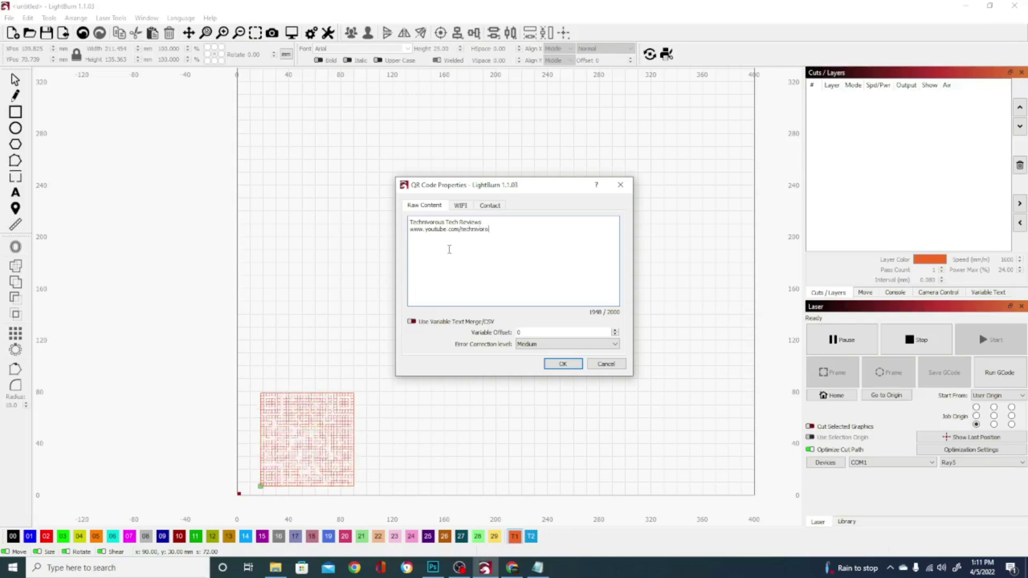
{"action": "type", "text": "us"}
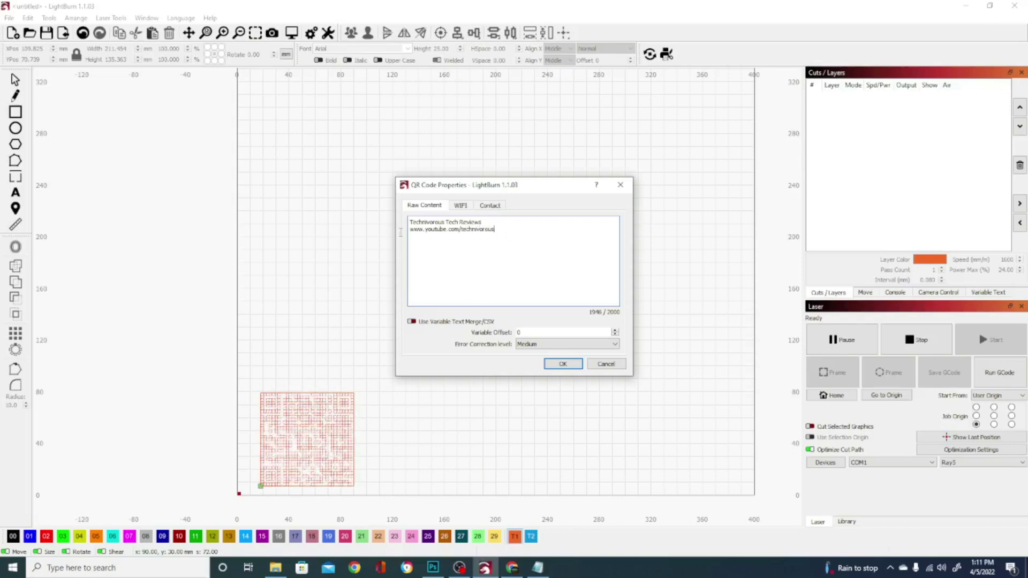
{"action": "key", "text": "ctrl+a"}
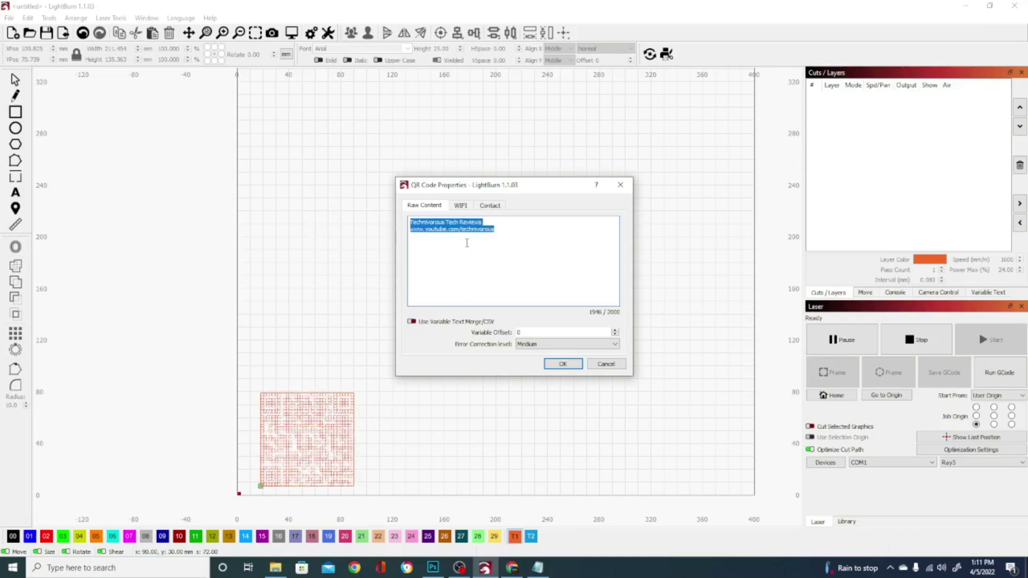
{"action": "left_click", "coordinate": [562, 367]}
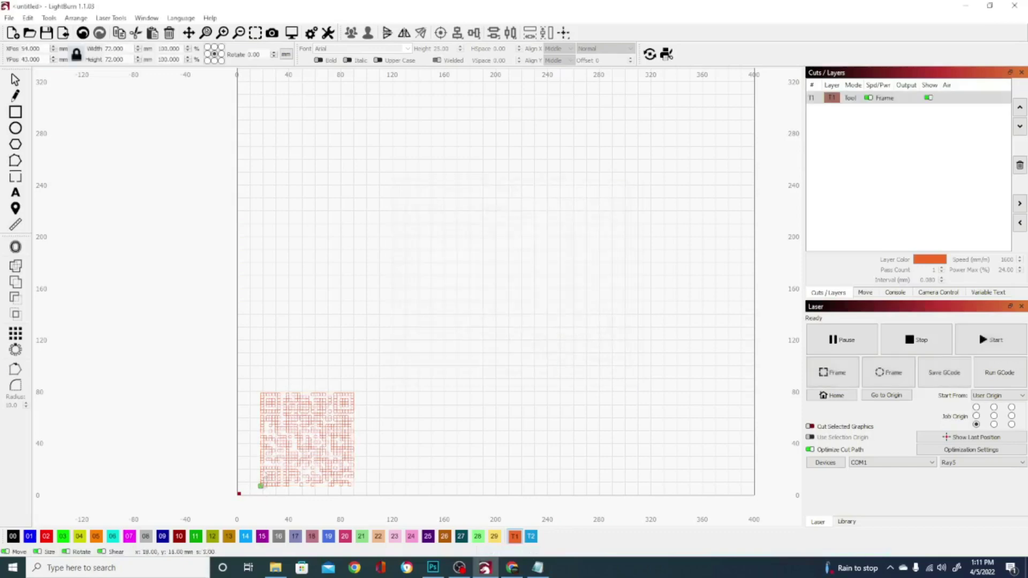
Move the QR code to layer 02, Fill+Line at 1200 speed and 14 power.
{"action": "double_click", "coordinate": [260, 481]}
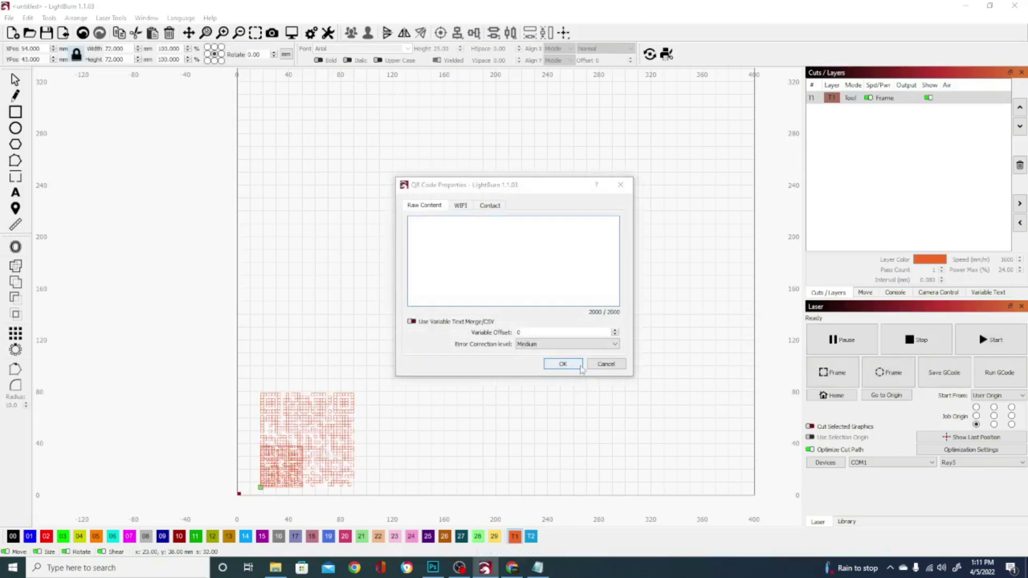
{"action": "left_click", "coordinate": [580, 366]}
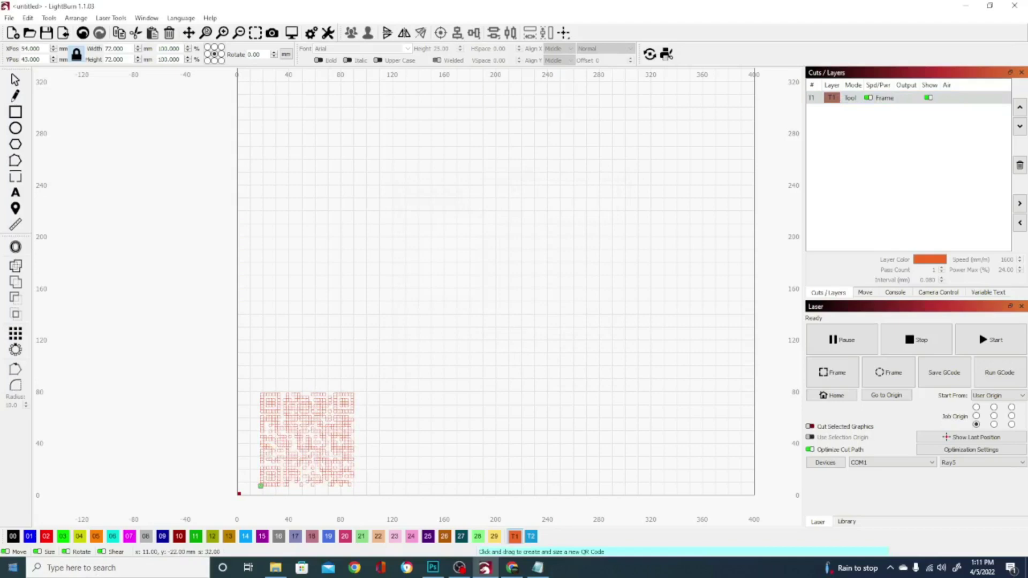
{"action": "left_click", "coordinate": [47, 536]}
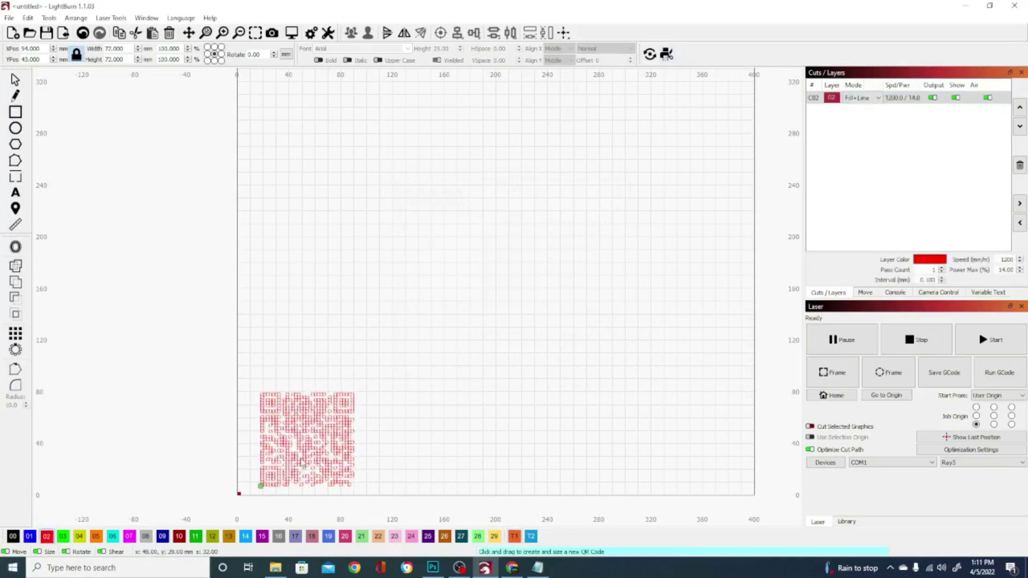
Preview the QR code's cut, showing 31680 mm distance and 43:45 estimated time.
{"action": "scroll", "coordinate": [300, 461], "scroll_direction": "up", "scroll_amount": 5}
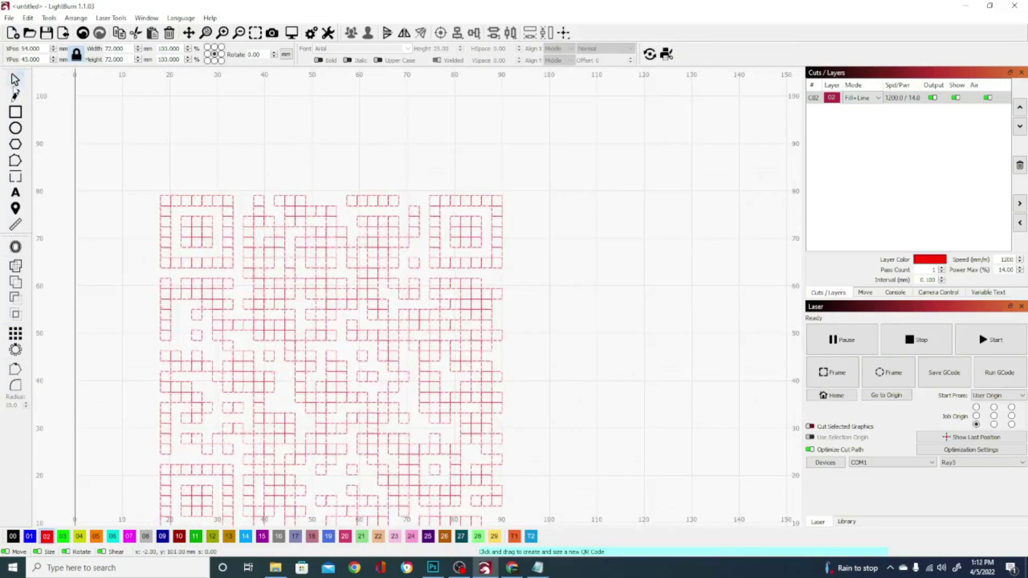
{"action": "left_click", "coordinate": [15, 80]}
{"action": "left_click", "coordinate": [196, 204]}
{"action": "right_click", "coordinate": [196, 203]}
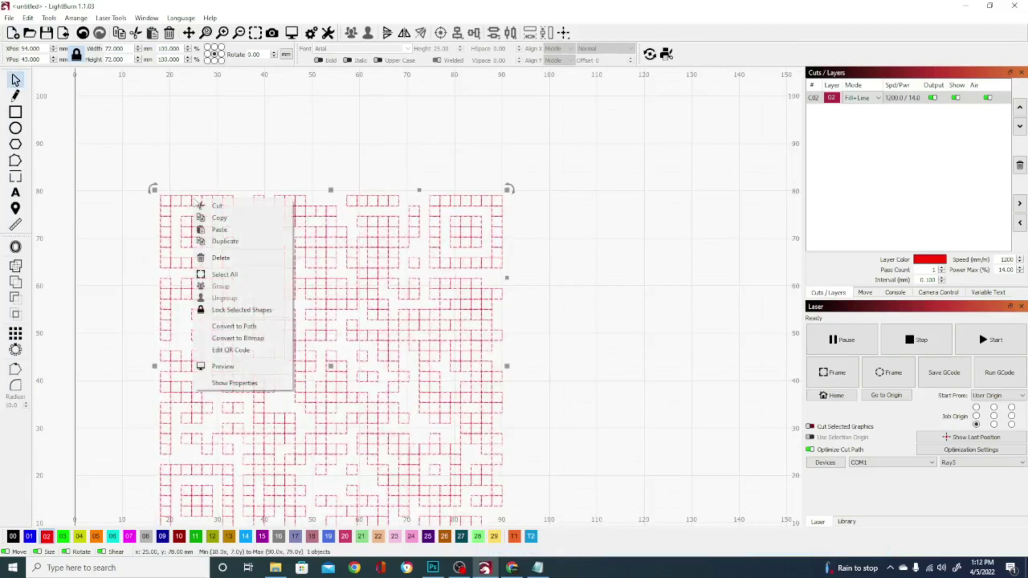
{"action": "left_click", "coordinate": [273, 369]}
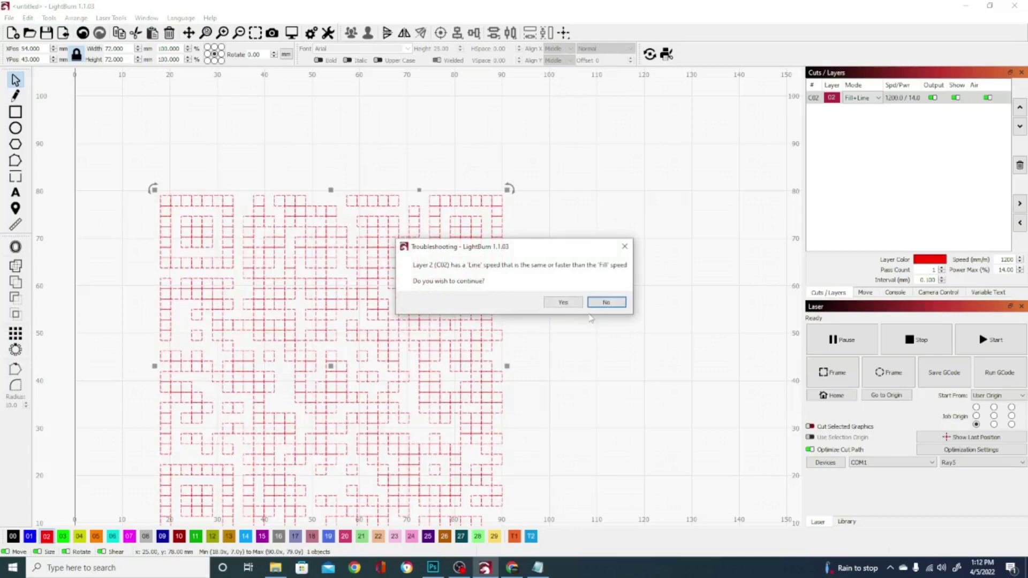
{"action": "left_click", "coordinate": [578, 303]}
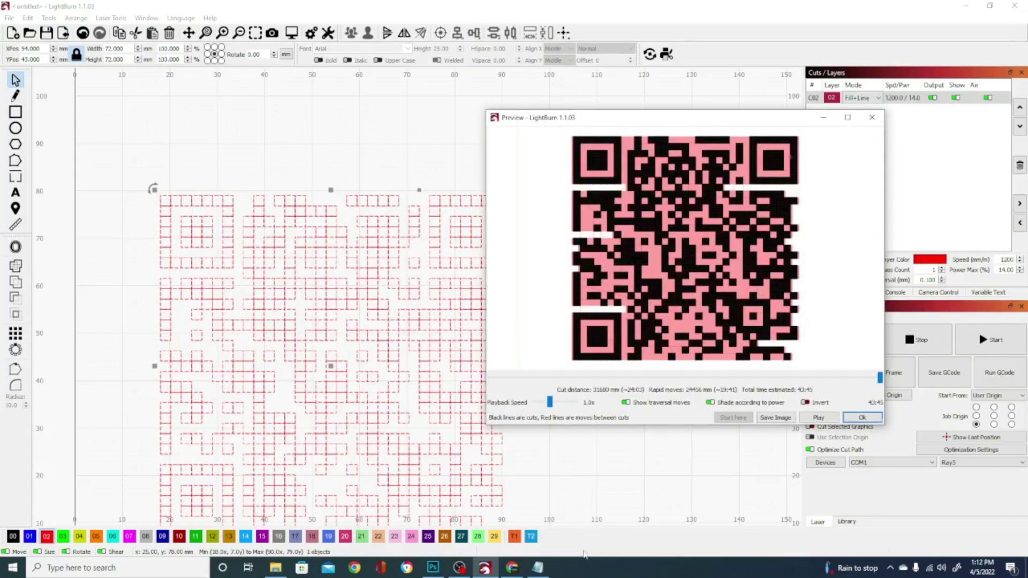
Scan the previewed QR code with Google Lens, then close the Preview window.
{"action": "left_click", "coordinate": [459, 567]}
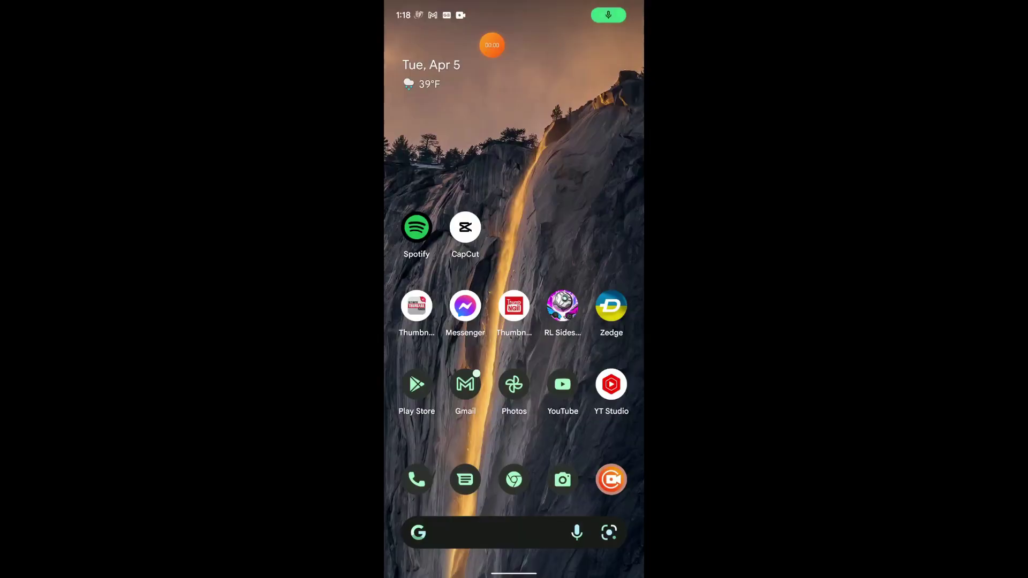
{"action": "left_click", "coordinate": [609, 532]}
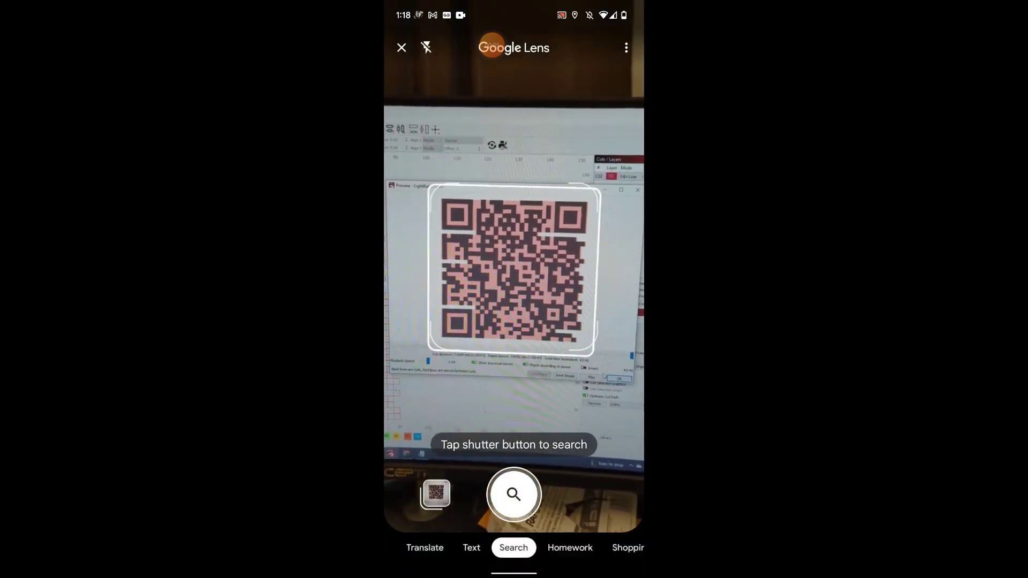
{"action": "left_click", "coordinate": [513, 494]}
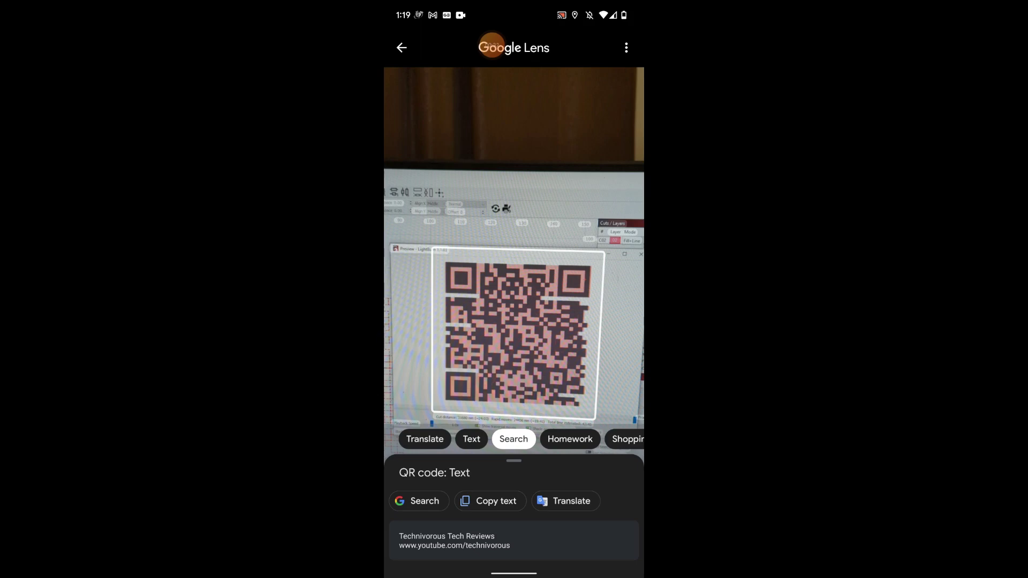
{"action": "left_click", "coordinate": [492, 45]}
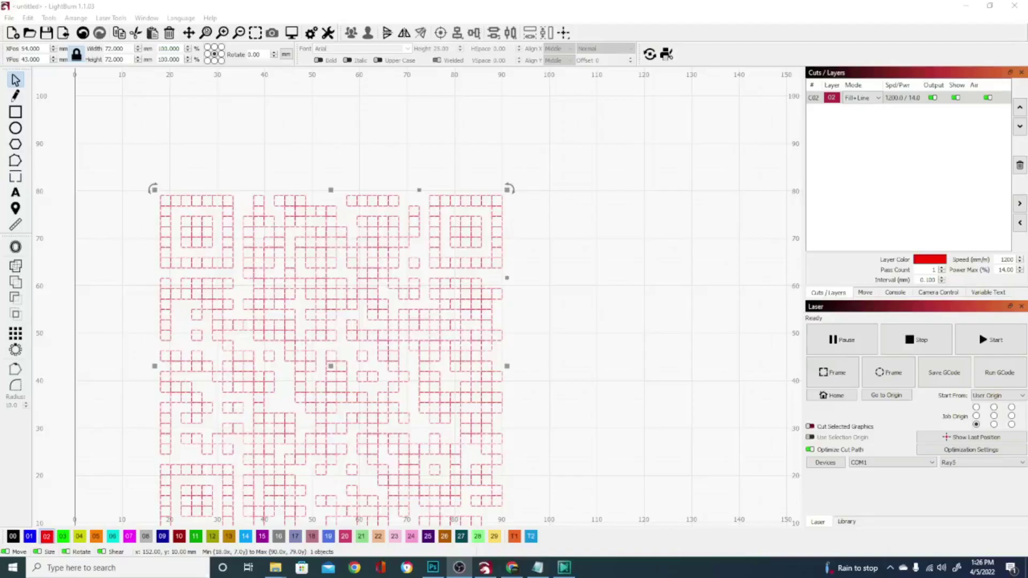